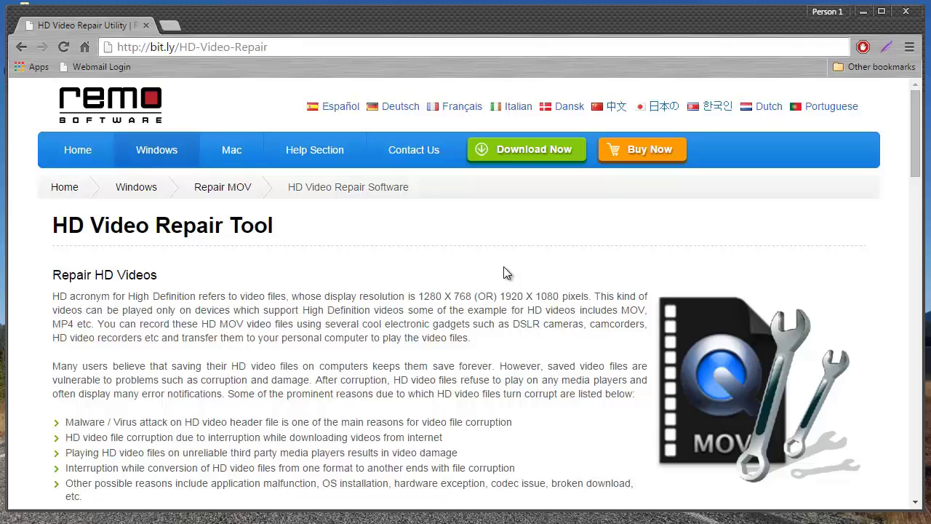
Minimize Chrome to reveal the Remo Repair MOV file selection screen.
click(285, 44)
scroll(360, 298, down, 8)
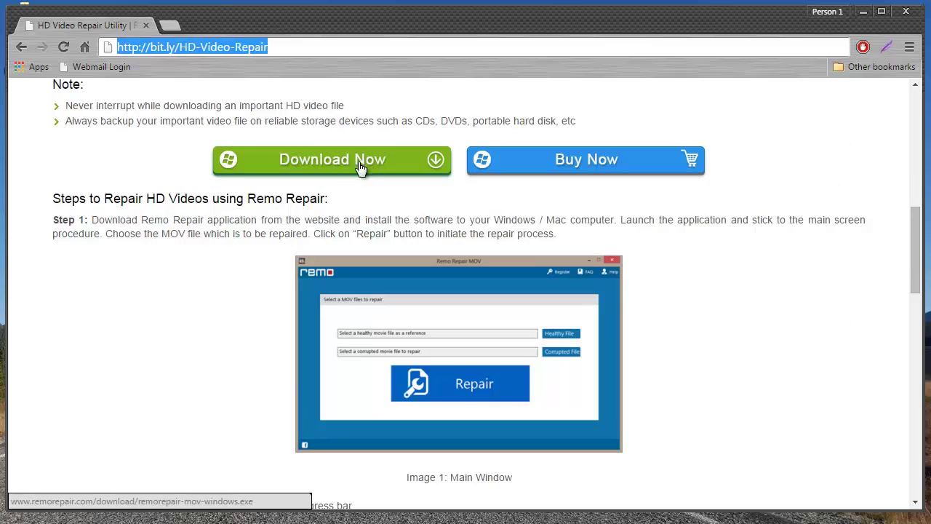
scroll(186, 355, up, 10)
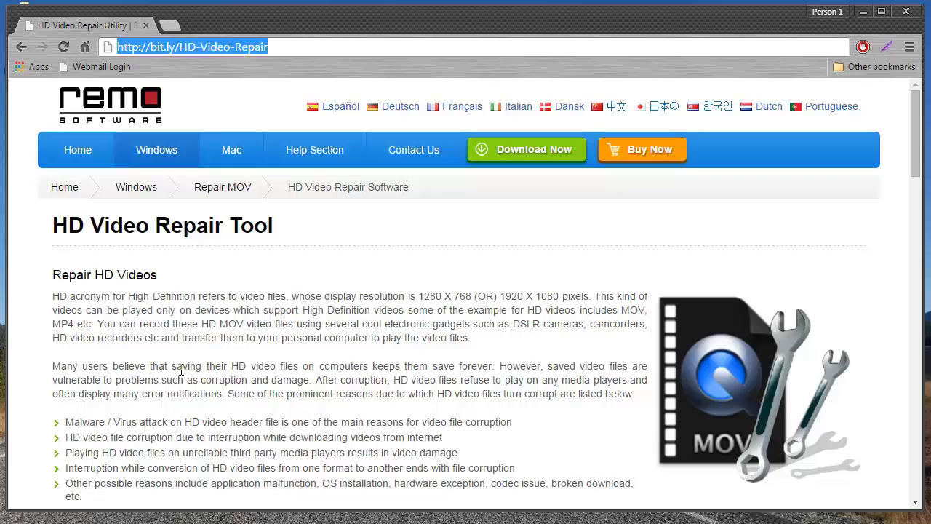
click(181, 372)
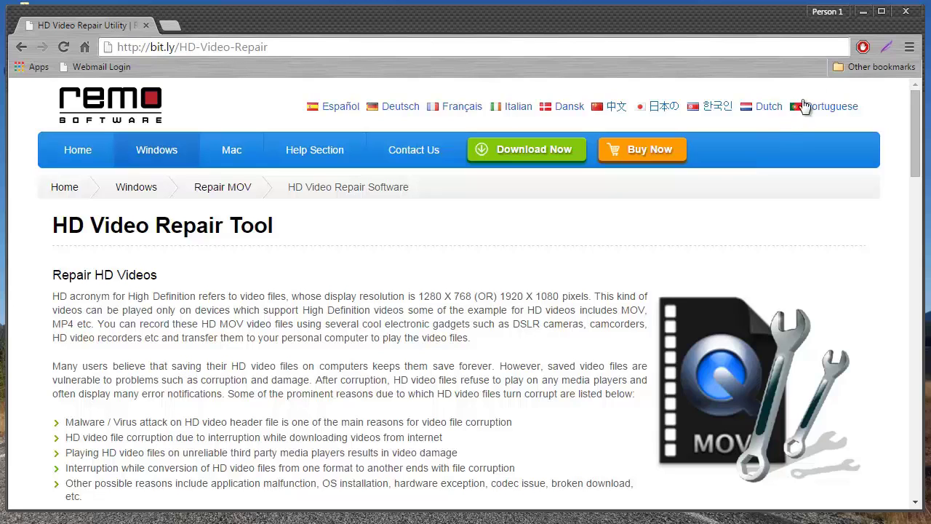
click(862, 12)
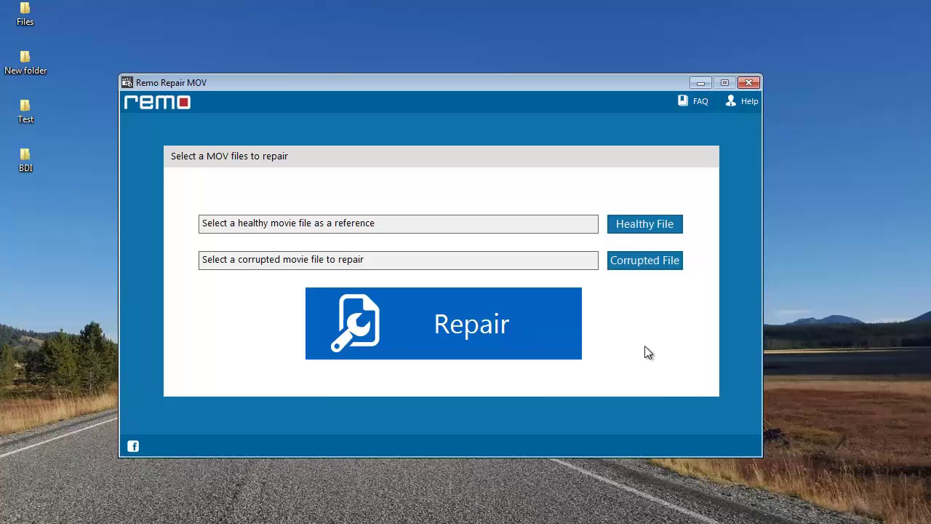
double_click(30, 72)
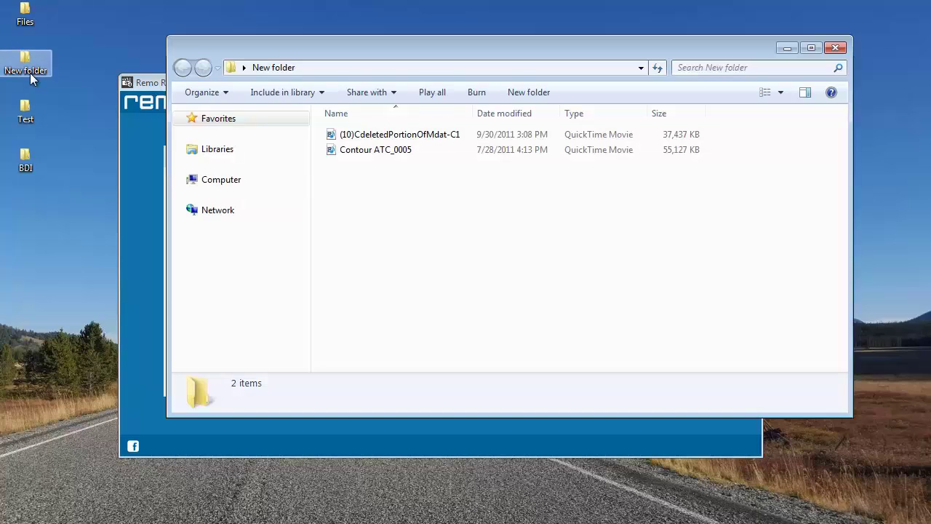
drag(480, 40, 420, 83)
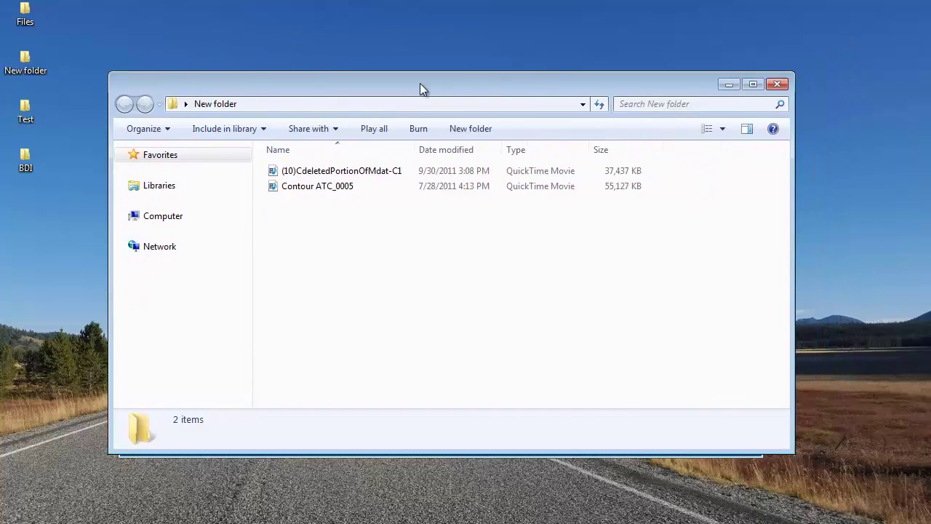
click(336, 174)
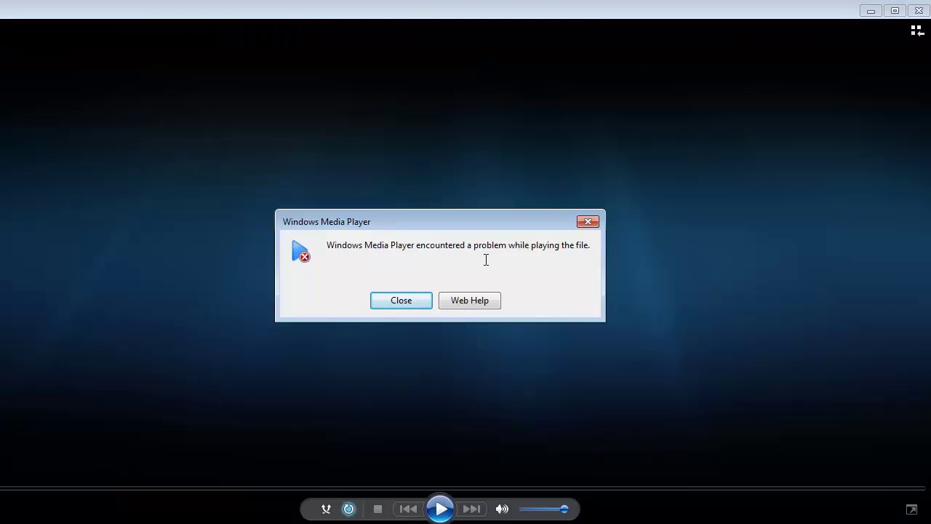
click(416, 300)
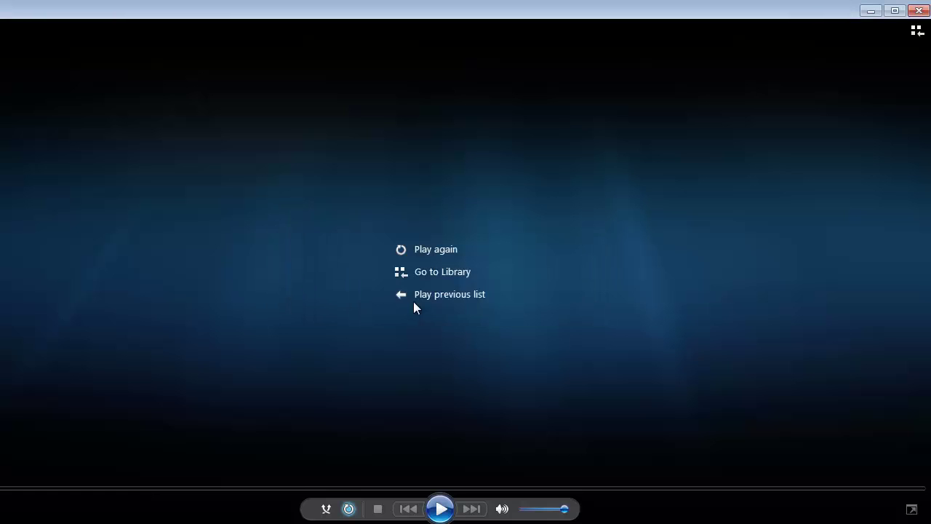
click(919, 11)
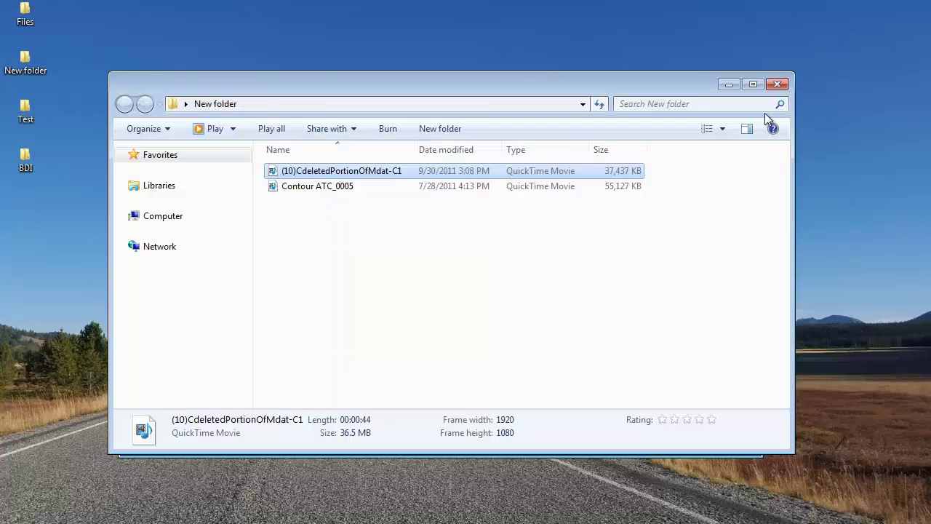
click(613, 281)
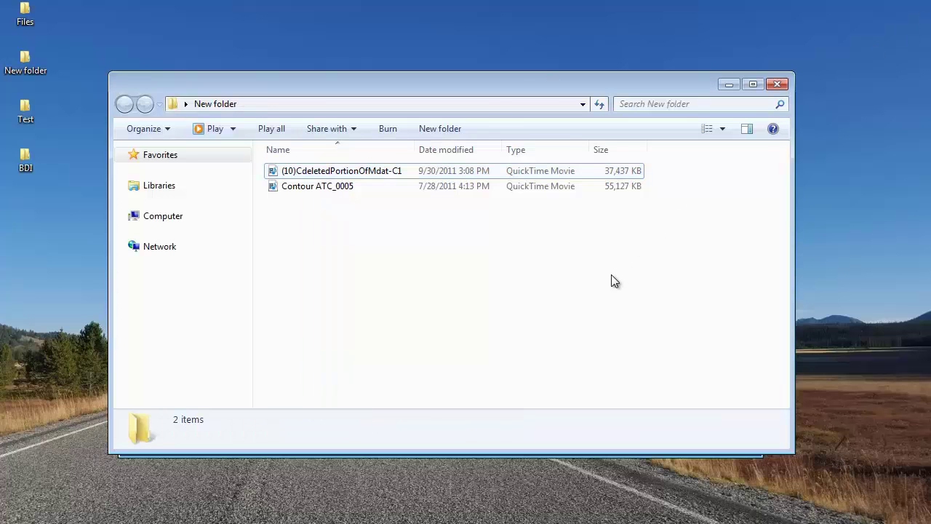
click(729, 85)
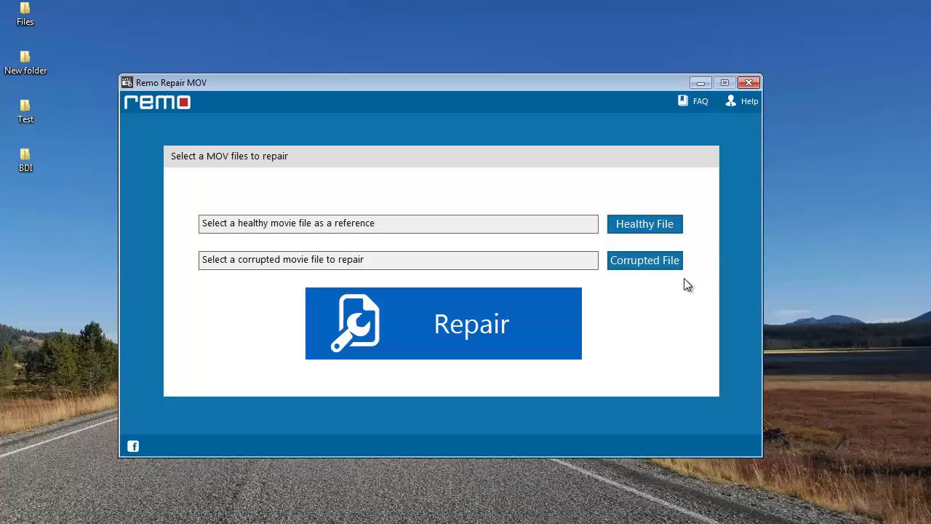
Load (10)CdeletedPortionOfMdat-C1.MOV from New folder as the corrupted file.
click(641, 271)
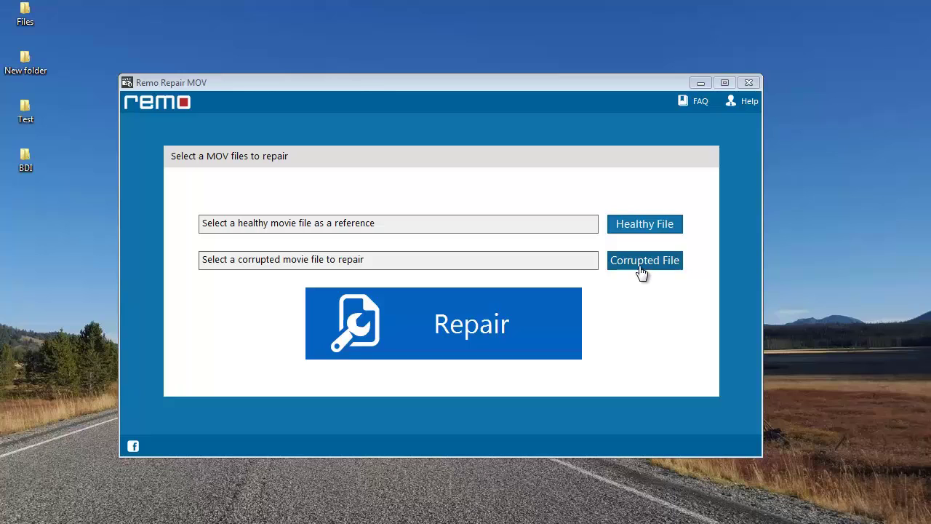
click(643, 264)
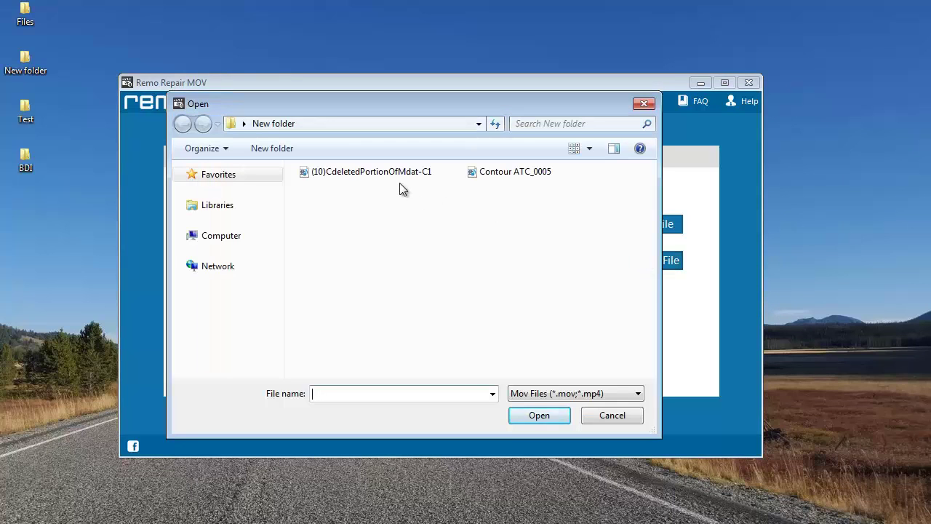
click(395, 179)
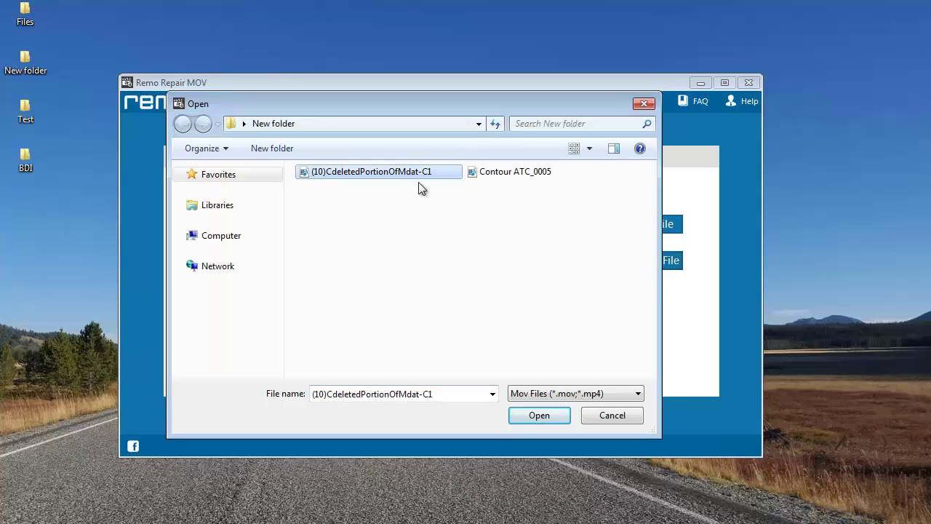
click(535, 416)
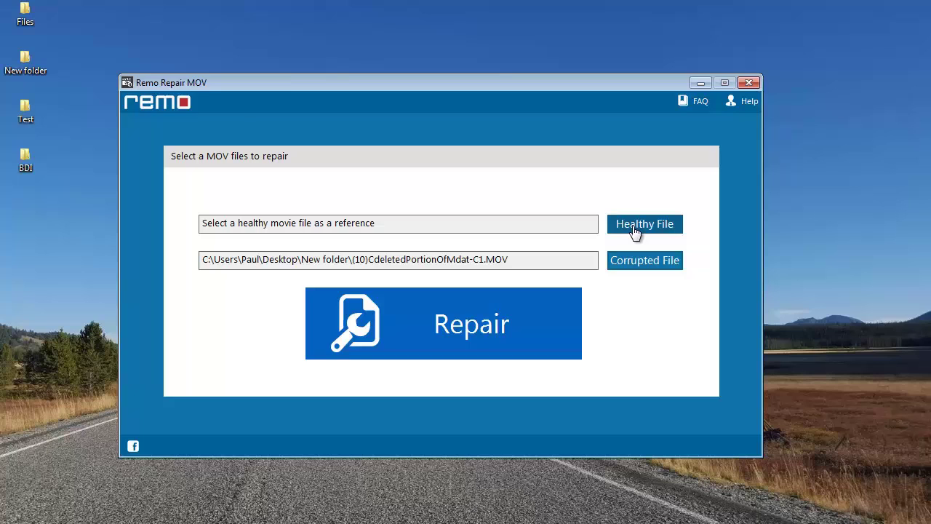
Play the healthy Contour ATC_0005 clip from New folder, skipping ahead to about 00:39, then close the player.
double_click(34, 59)
click(316, 194)
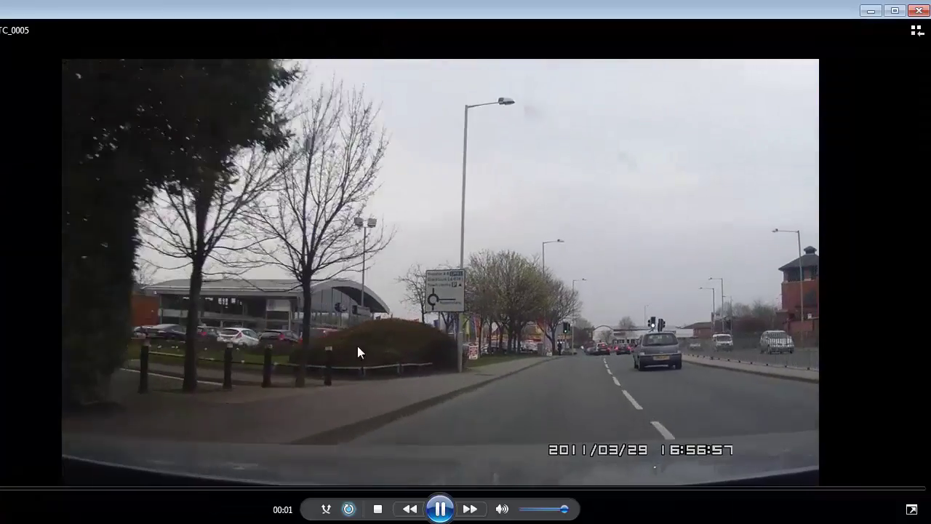
click(177, 487)
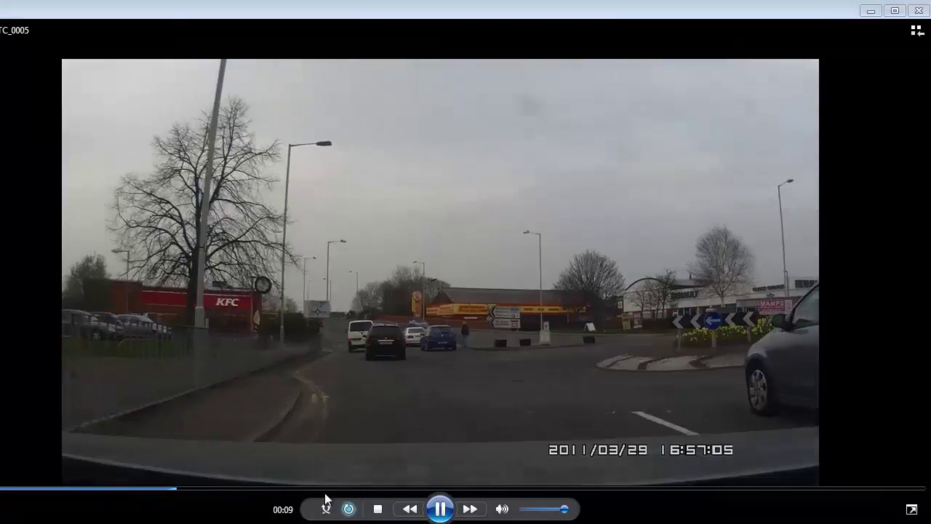
click(338, 489)
click(588, 489)
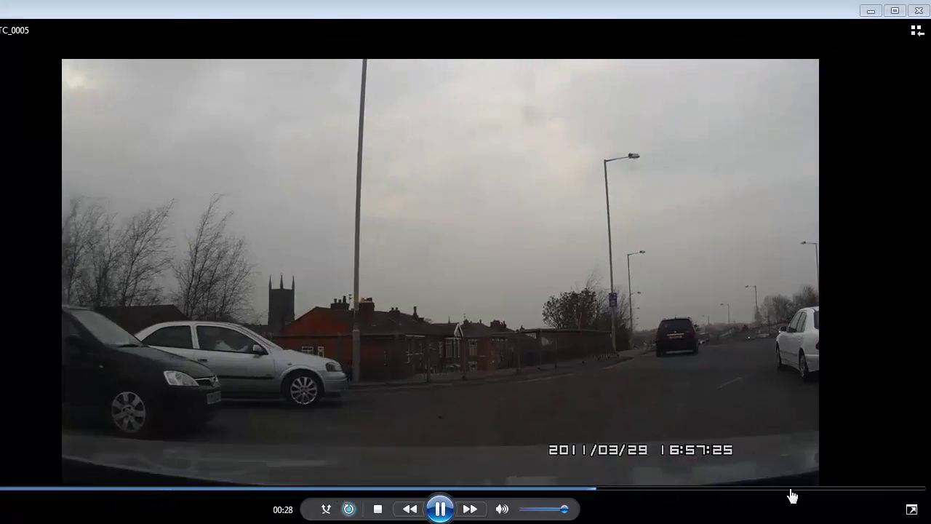
click(822, 488)
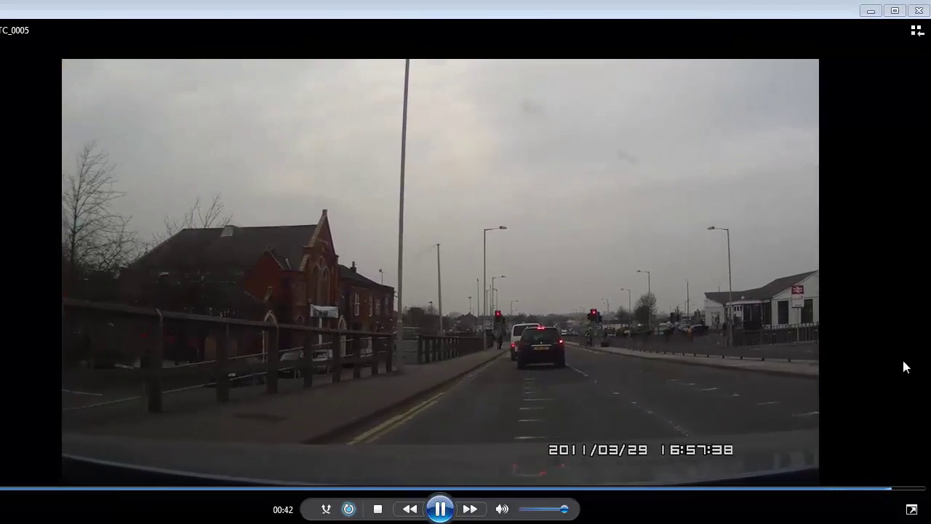
click(919, 10)
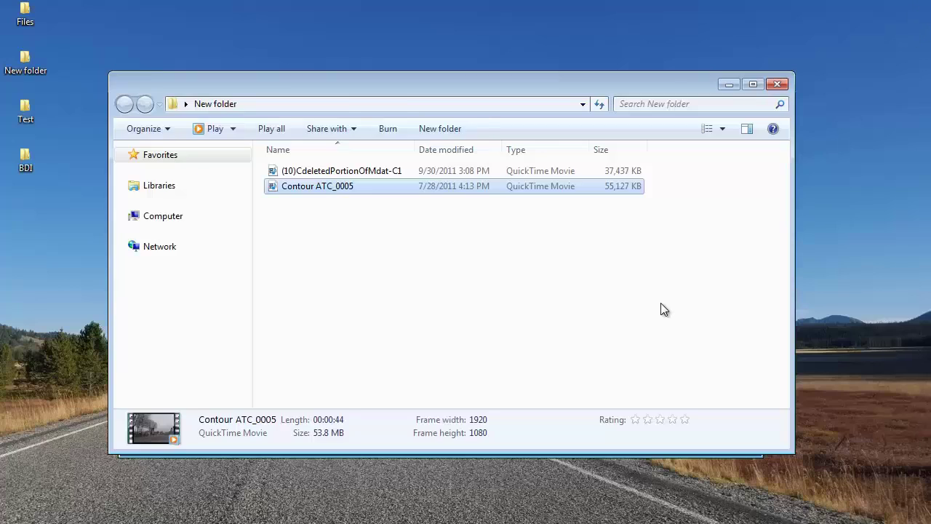
Load Contour ATC_0005.MOV as the healthy reference file and run the repair.
click(777, 85)
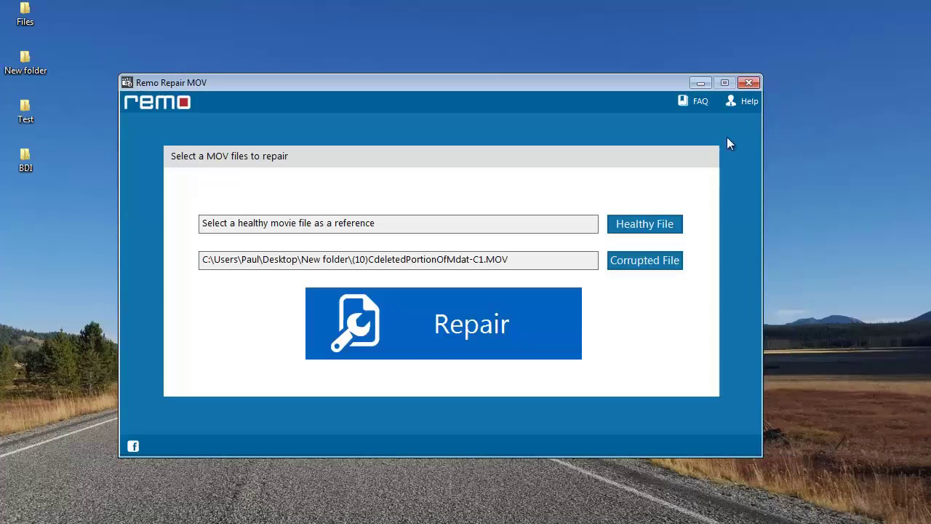
click(651, 224)
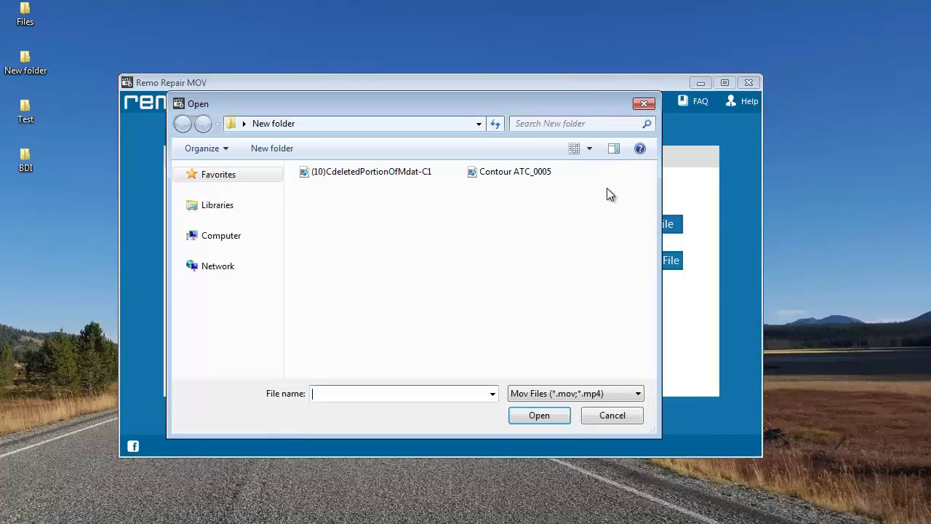
click(515, 172)
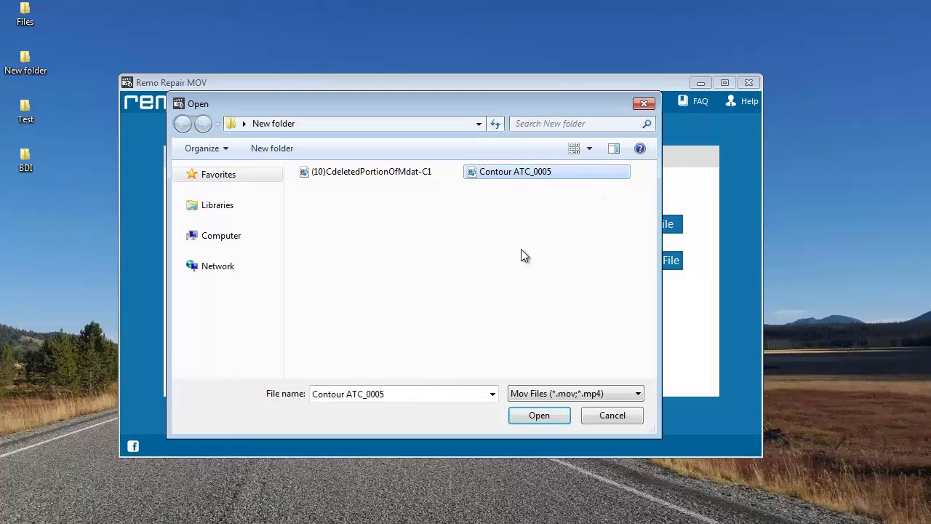
click(532, 421)
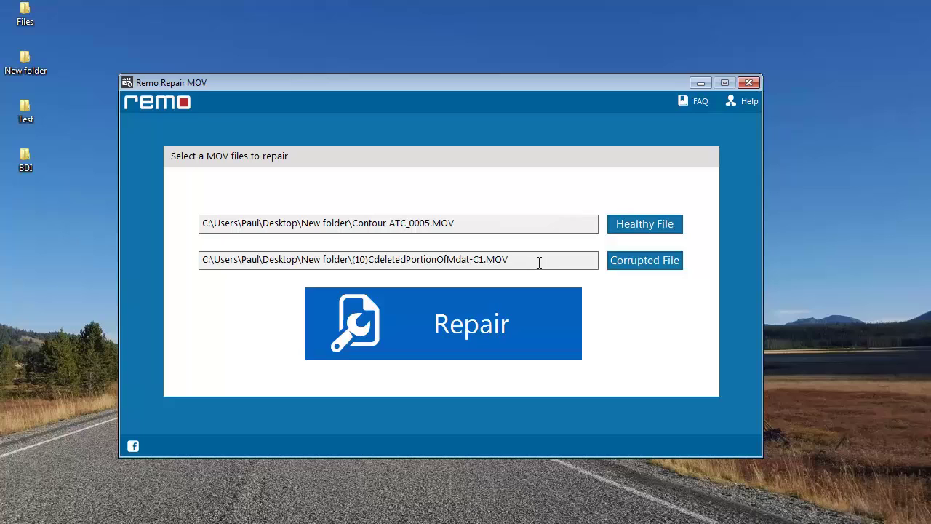
click(472, 328)
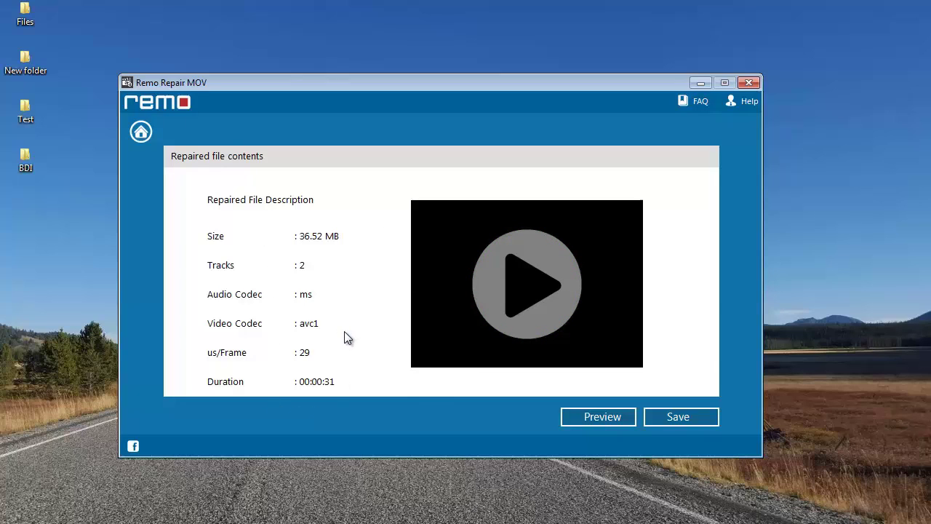
Preview the repaired video, seek forward, close the preview, and choose Save.
click(596, 419)
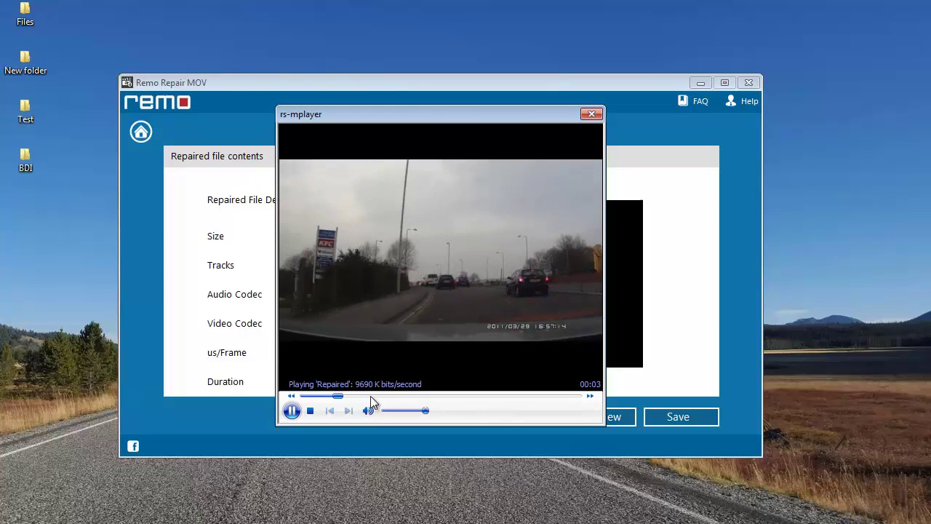
drag(370, 396, 555, 395)
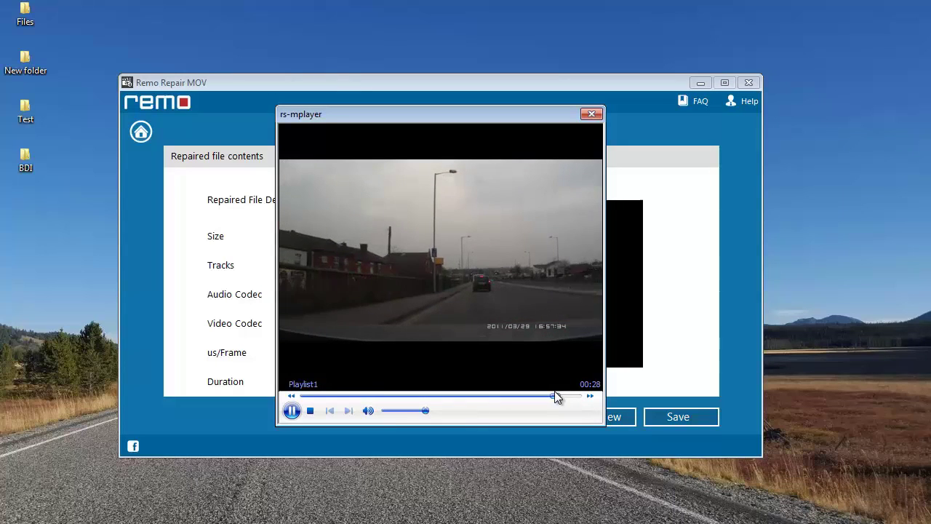
click(593, 115)
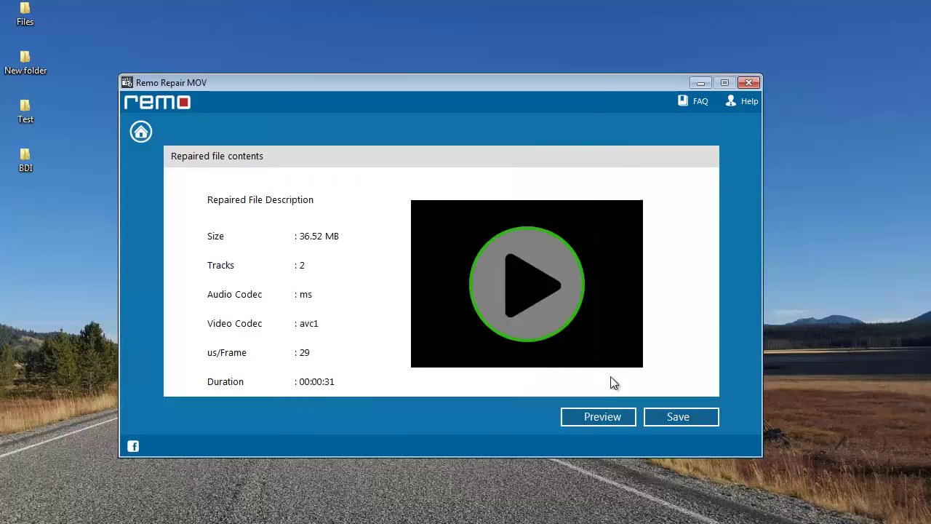
click(687, 422)
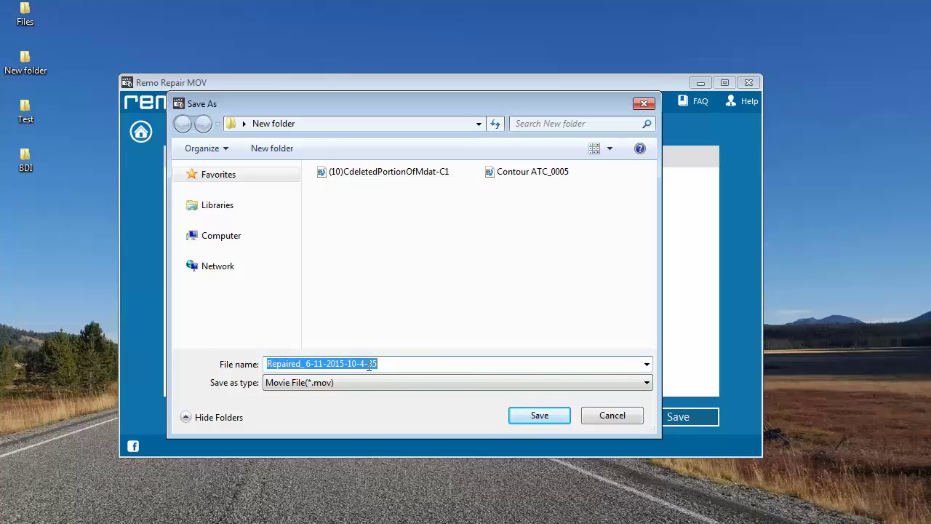
click(542, 416)
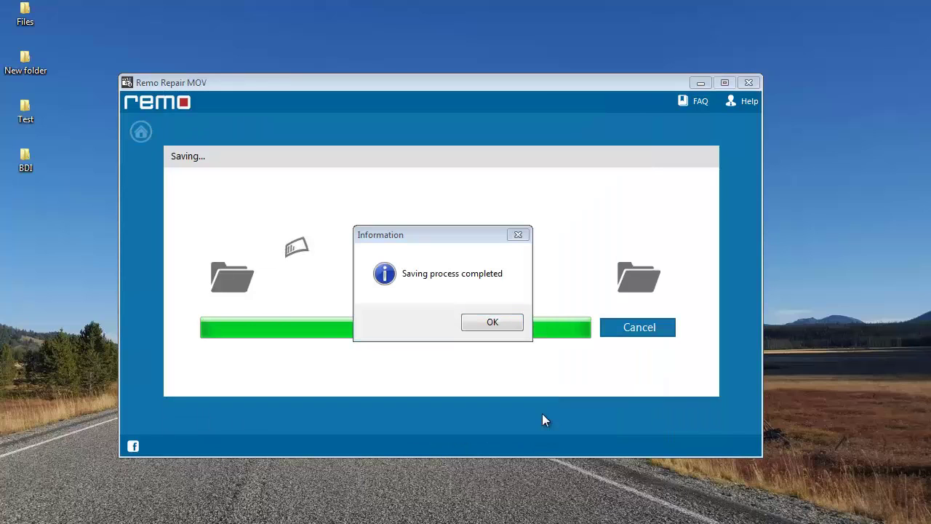
Dismiss the completion message and view details of the corrupted, Contour ATC_0005 and repaired files.
click(512, 327)
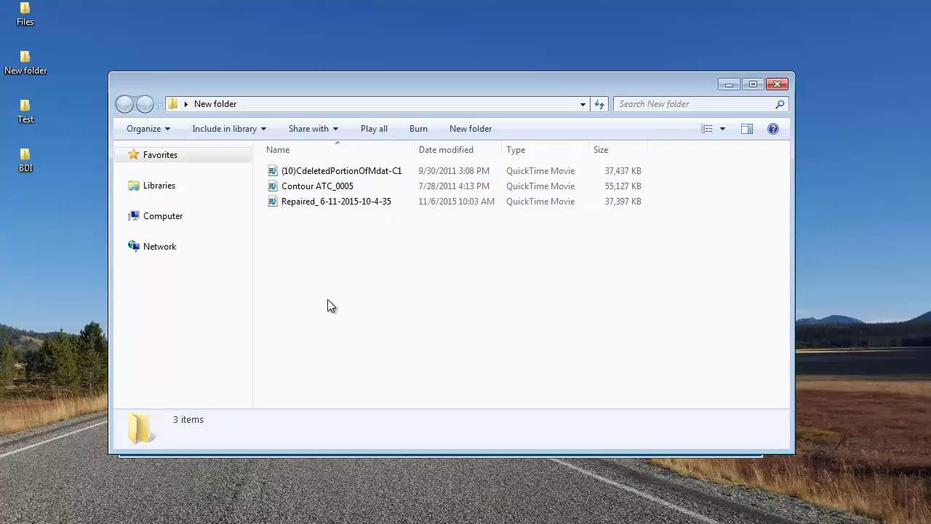
click(352, 175)
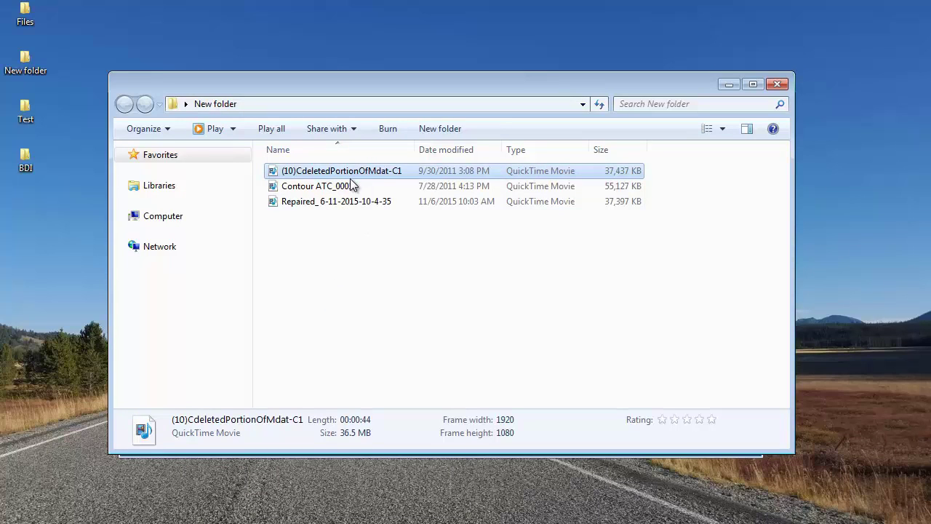
click(348, 187)
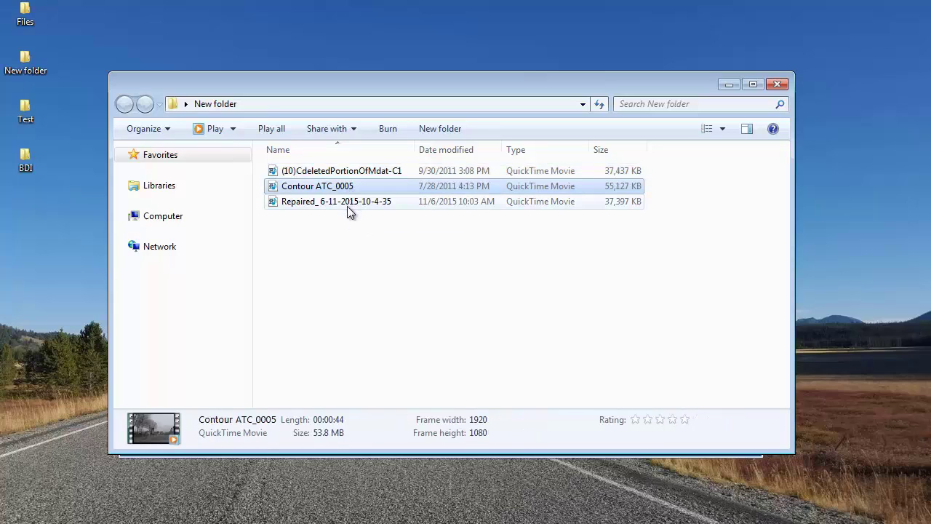
click(348, 206)
click(343, 240)
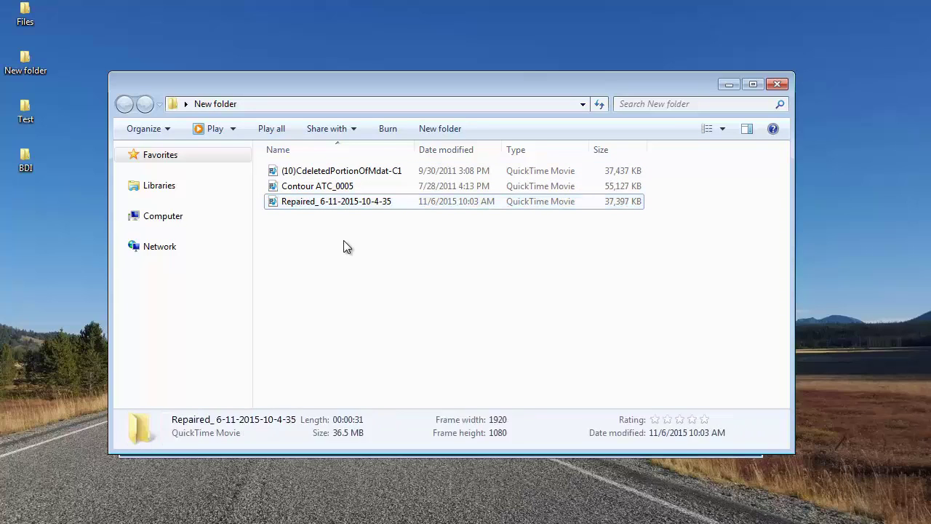
click(353, 199)
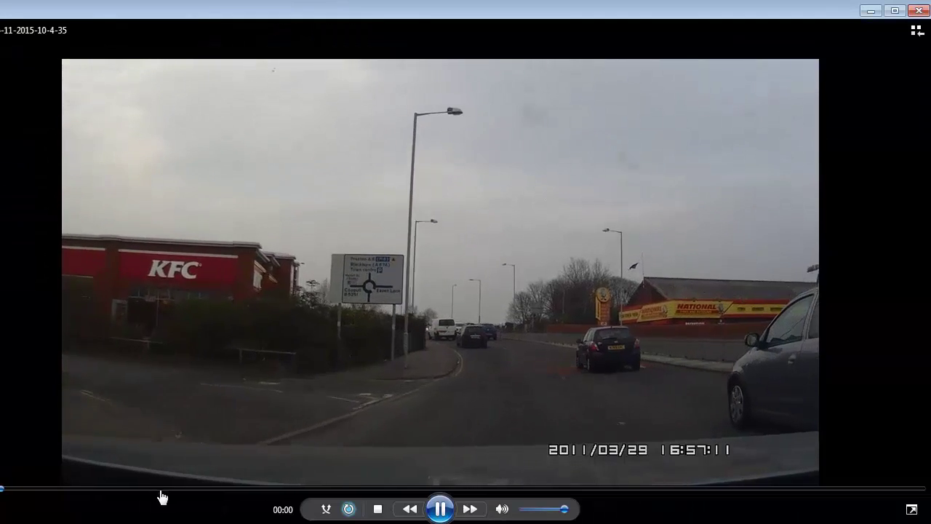
Play the repaired clip, skipping ahead near its end, then close Windows Media Player.
click(163, 488)
click(351, 489)
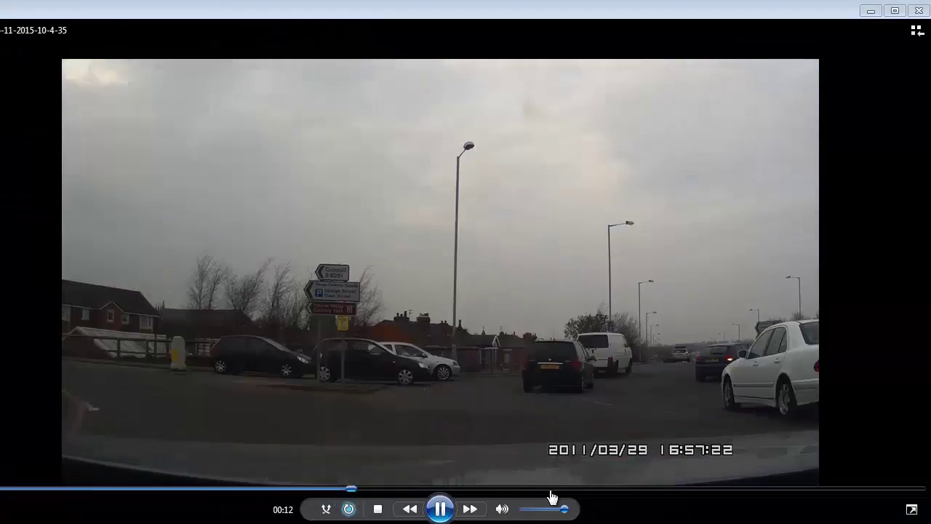
click(634, 489)
click(810, 489)
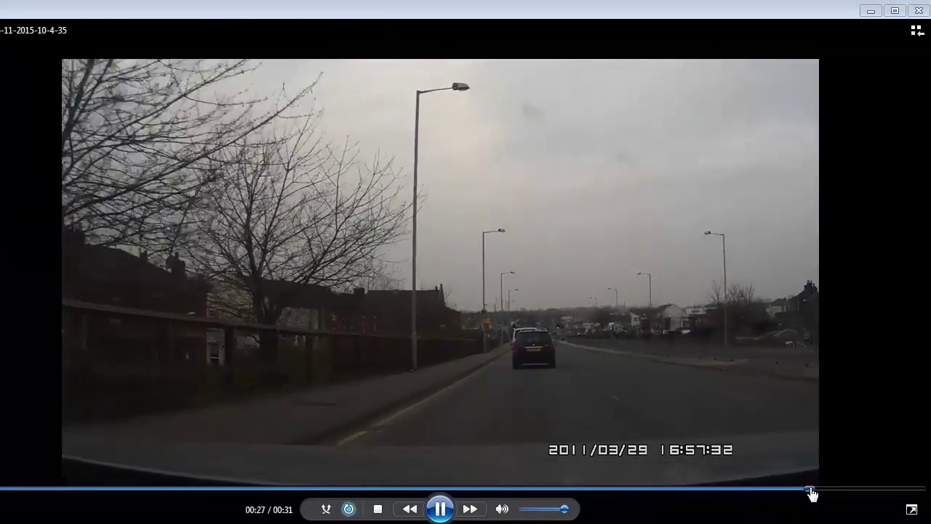
click(918, 11)
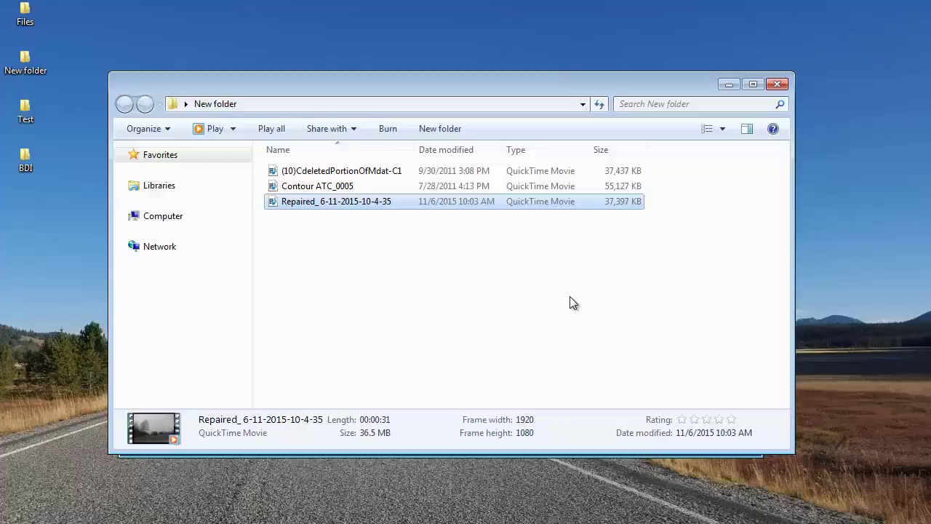
click(570, 298)
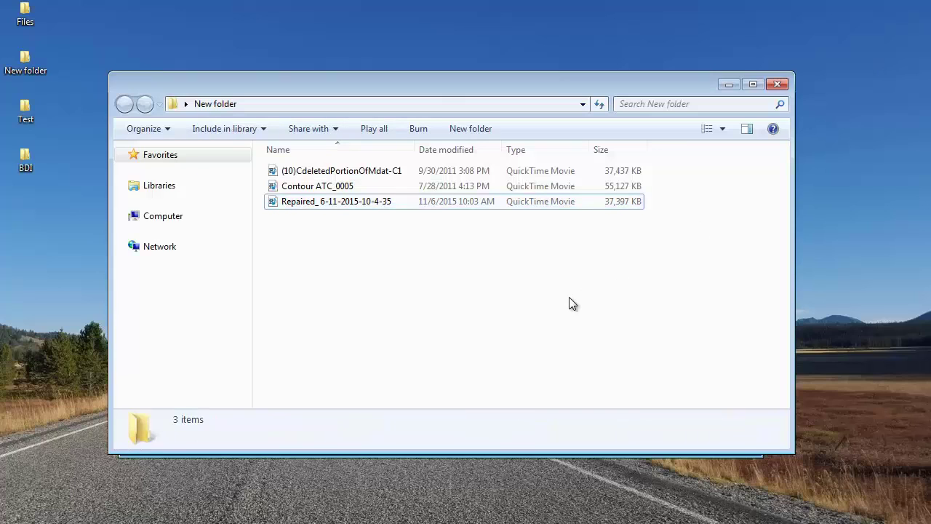